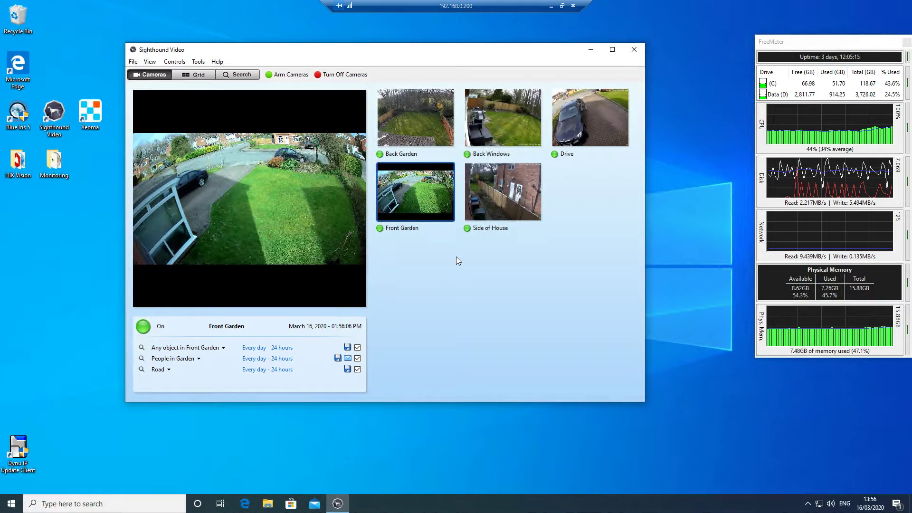
# Step: Launch SADPTool from the HIK Vision folder with admin rights and select the listed camera
pyautogui.doubleClick(12, 167)
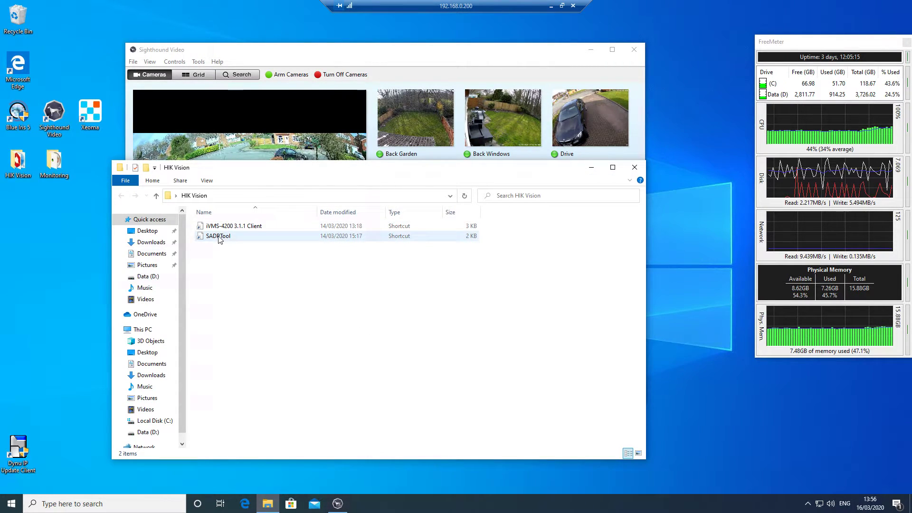
pyautogui.doubleClick(218, 236)
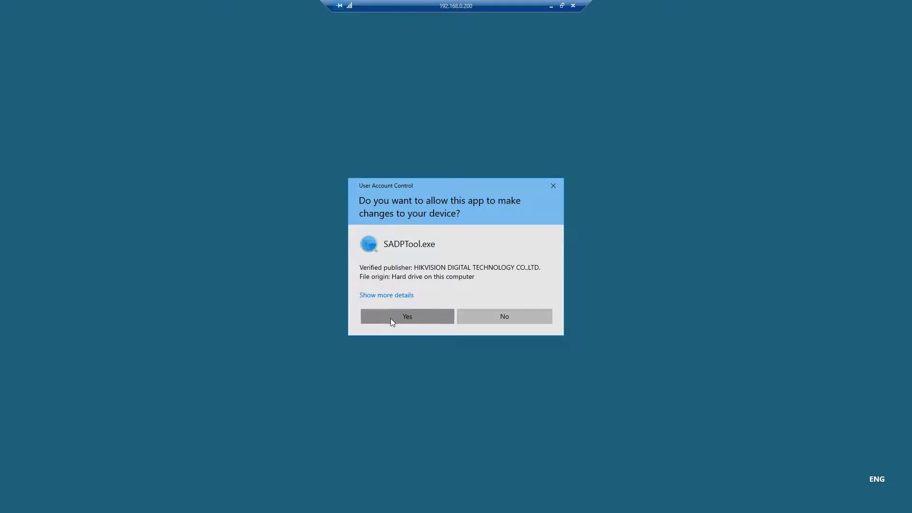
pyautogui.click(390, 319)
pyautogui.moveTo(340, 92); pyautogui.dragTo(256, 89)
pyautogui.click(50, 144)
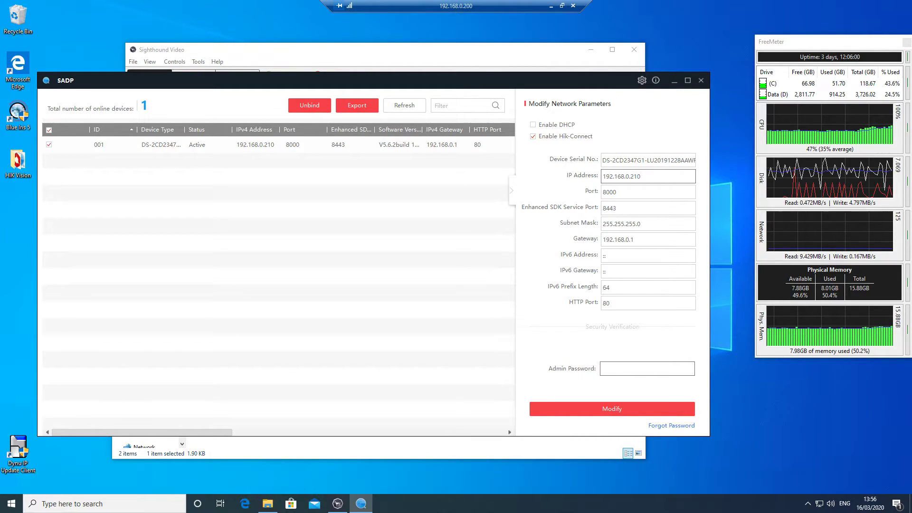
# Step: Review camera 001's network parameters at 192.168.0.210, then exit SADP and start Edge
pyautogui.click(328, 149)
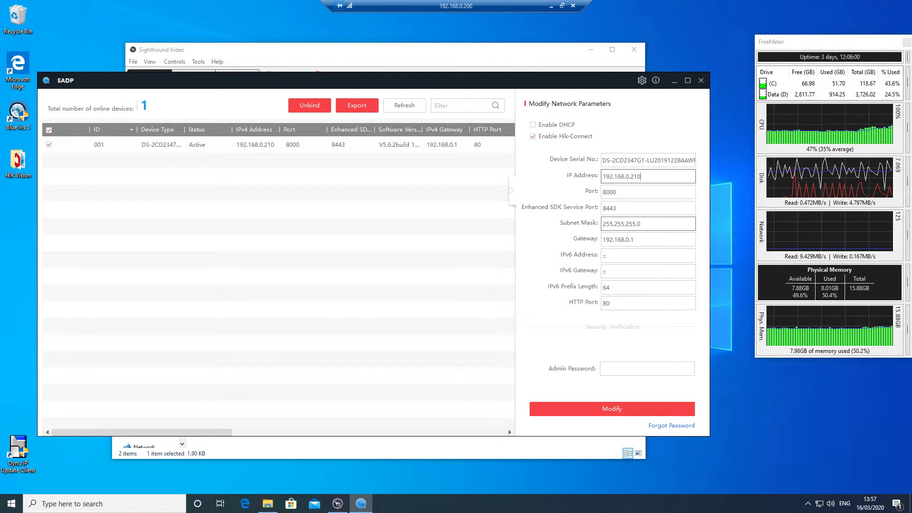
pyautogui.click(706, 79)
pyautogui.click(483, 268)
pyautogui.click(247, 502)
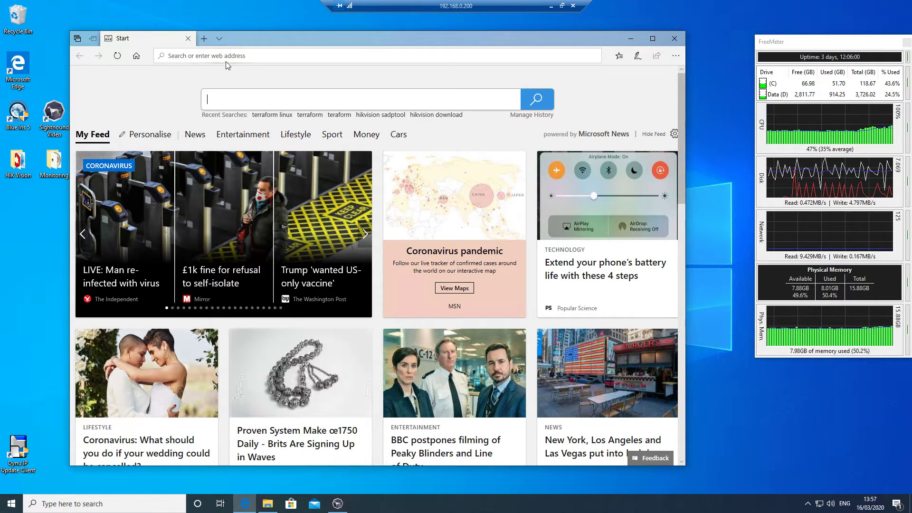
# Step: Go to 192.168.0.210 in Edge and log in with the camera's user name and password
pyautogui.write('192.168.0.210/')
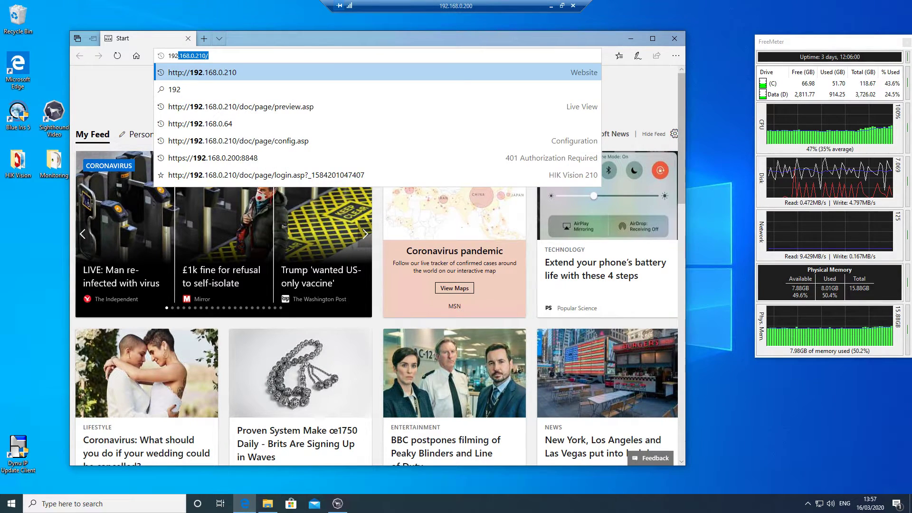
pyautogui.press('End')
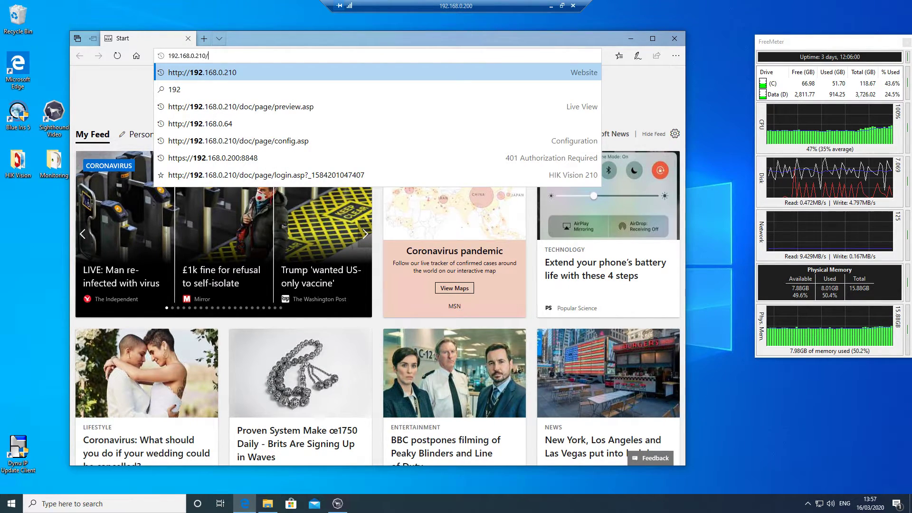
pyautogui.press('Return')
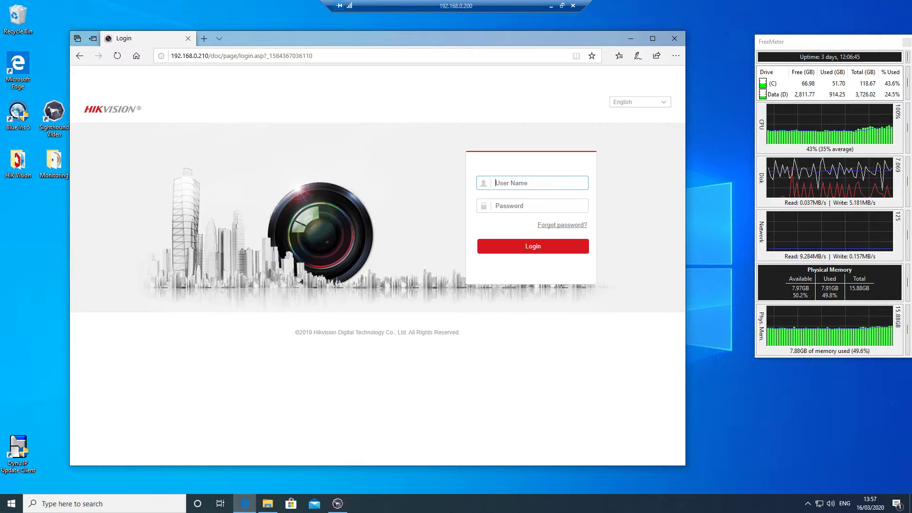
pyautogui.write('admi')
pyautogui.press('BackSpace')
pyautogui.press('BackSpace')
pyautogui.press('BackSpace')
pyautogui.write('admin')
pyautogui.press('Tab')
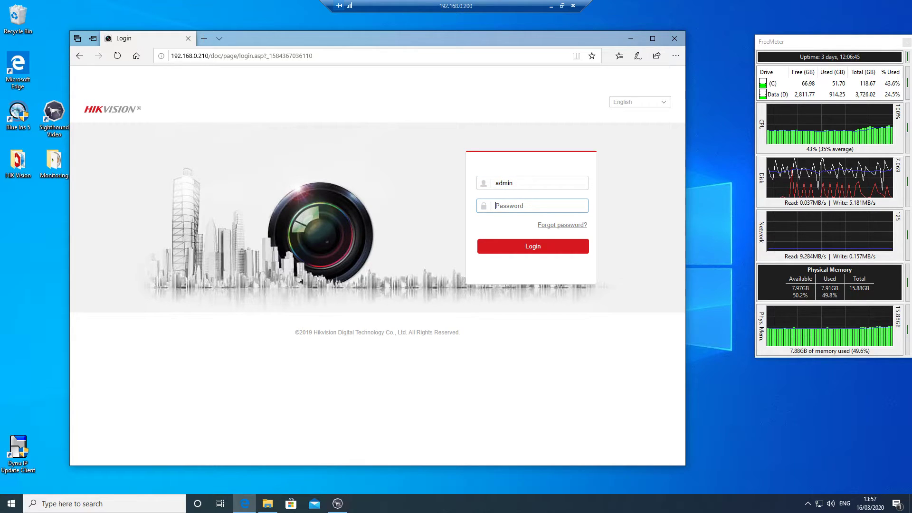
pyautogui.write('•••••••••')
pyautogui.press('Return')
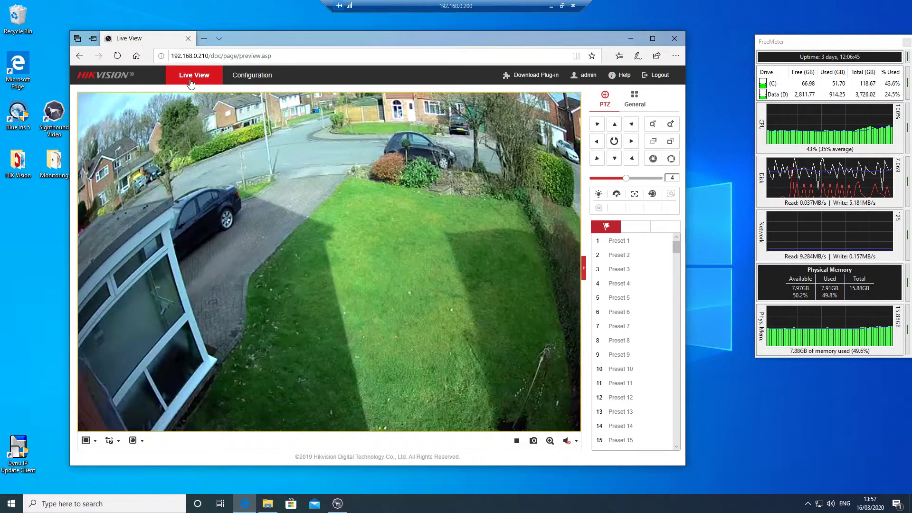
# Step: Look over the Configuration pages for Video/Audio and System, then return to Live View
pyautogui.click(257, 73)
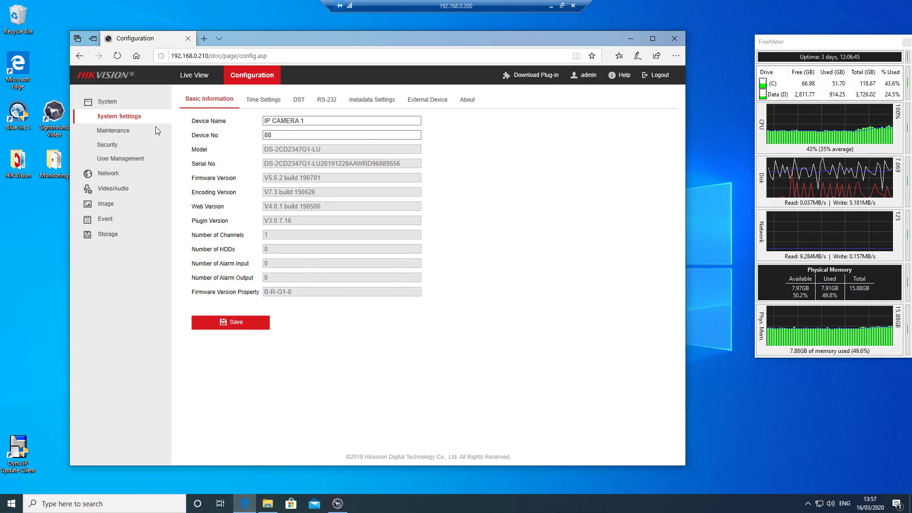
pyautogui.click(112, 190)
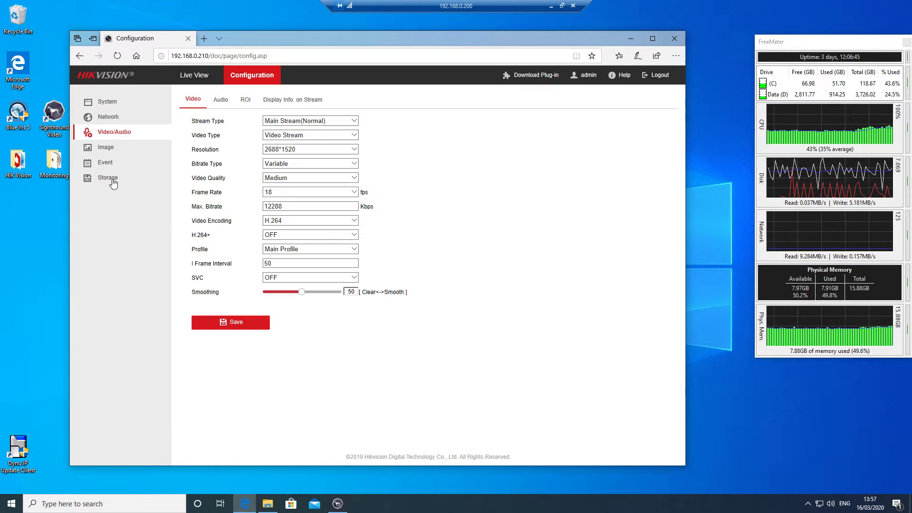
pyautogui.click(108, 103)
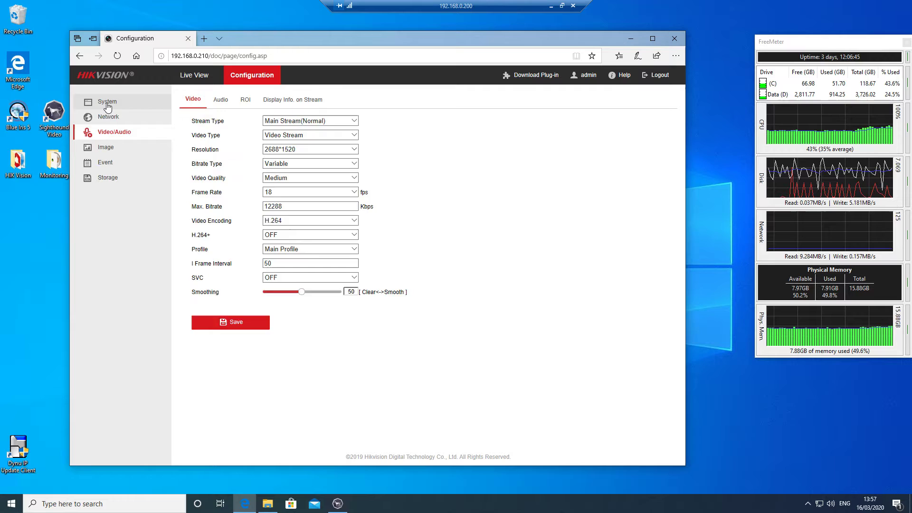
pyautogui.click(188, 80)
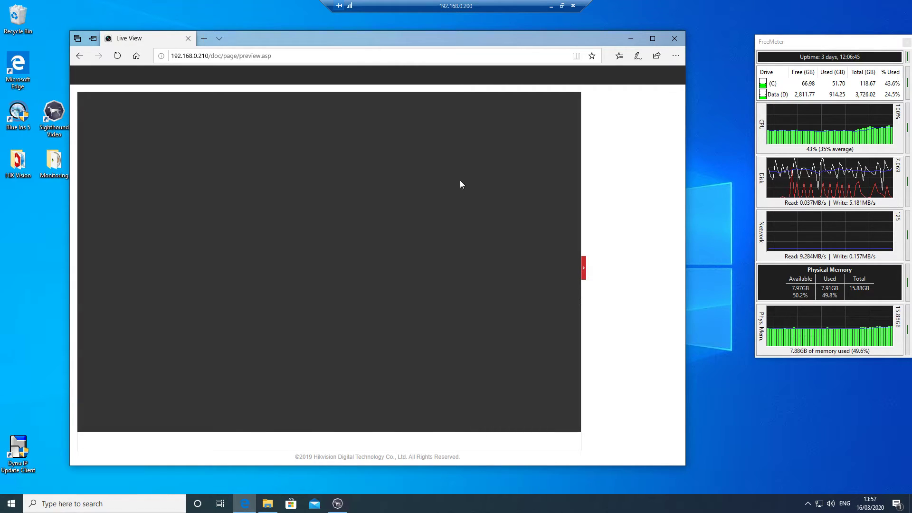
# Step: Close the browser and HIK Vision folder, and open Edit Camera for Front Garden
pyautogui.click(675, 38)
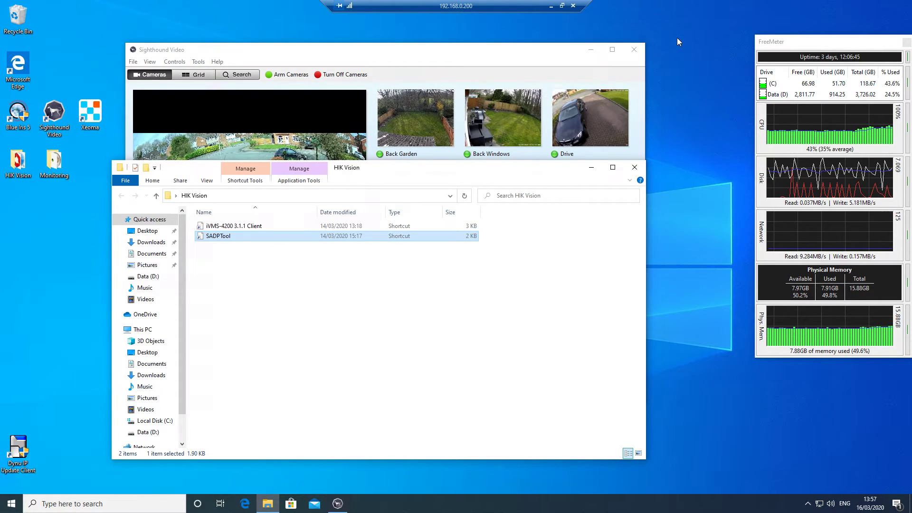
pyautogui.click(635, 168)
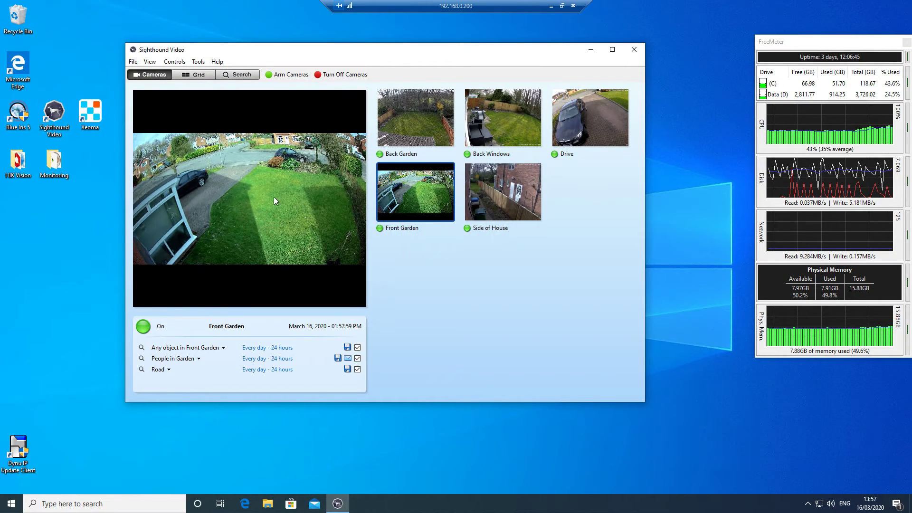
pyautogui.rightClick(235, 195)
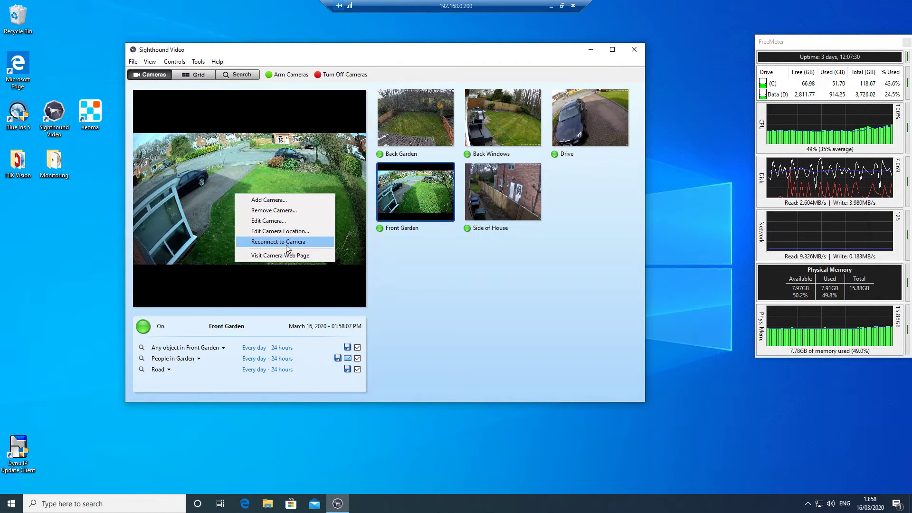
pyautogui.click(284, 221)
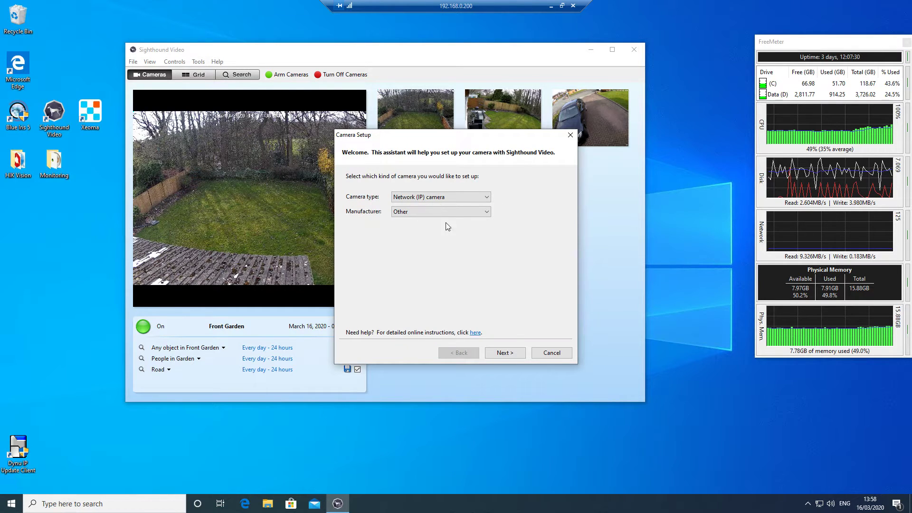
# Step: Step through to the RTSP settings for 192.168.0.210 and cancel without changes
pyautogui.click(504, 353)
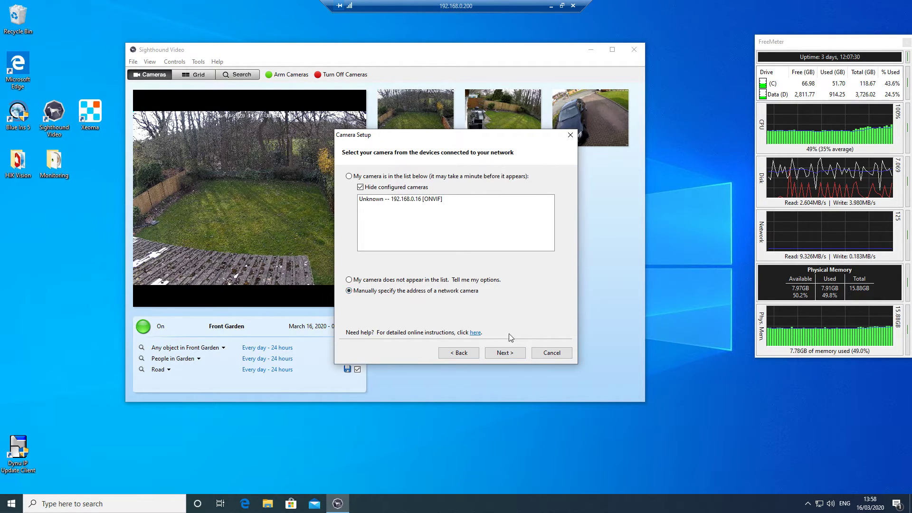
pyautogui.click(512, 355)
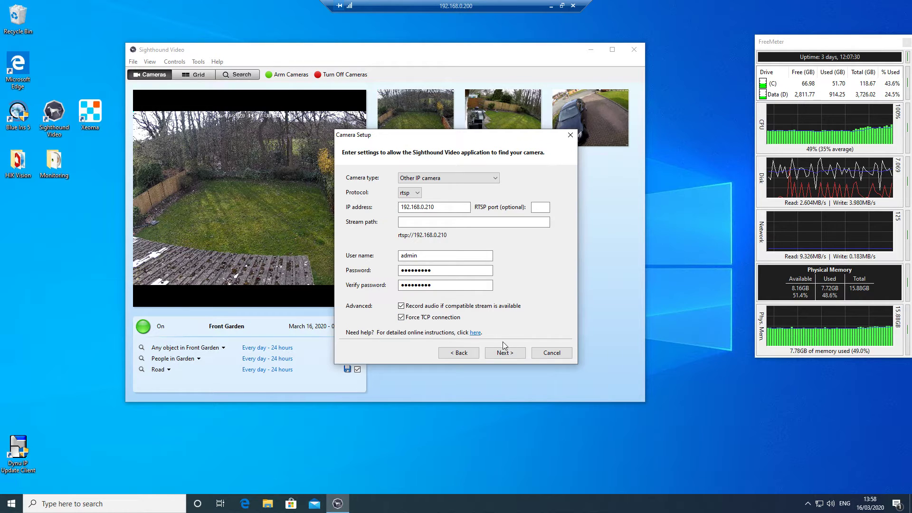
pyautogui.click(551, 353)
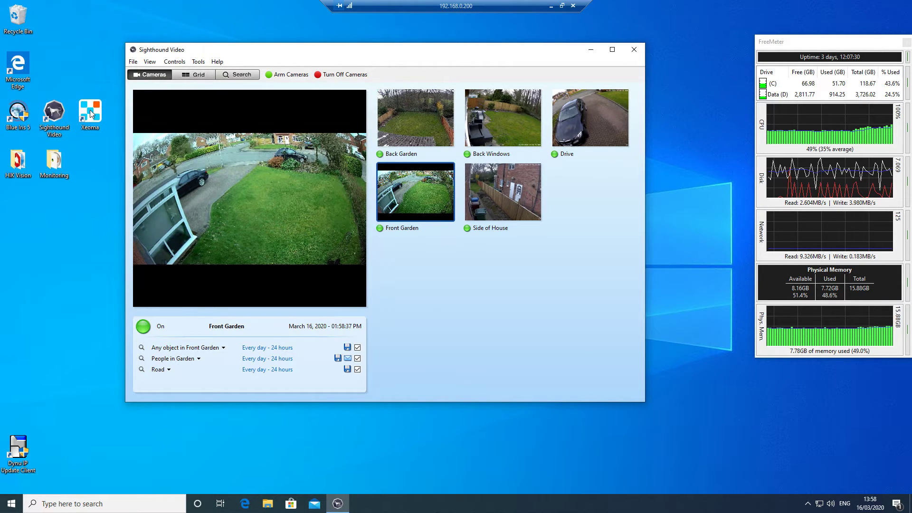
pyautogui.doubleClick(14, 121)
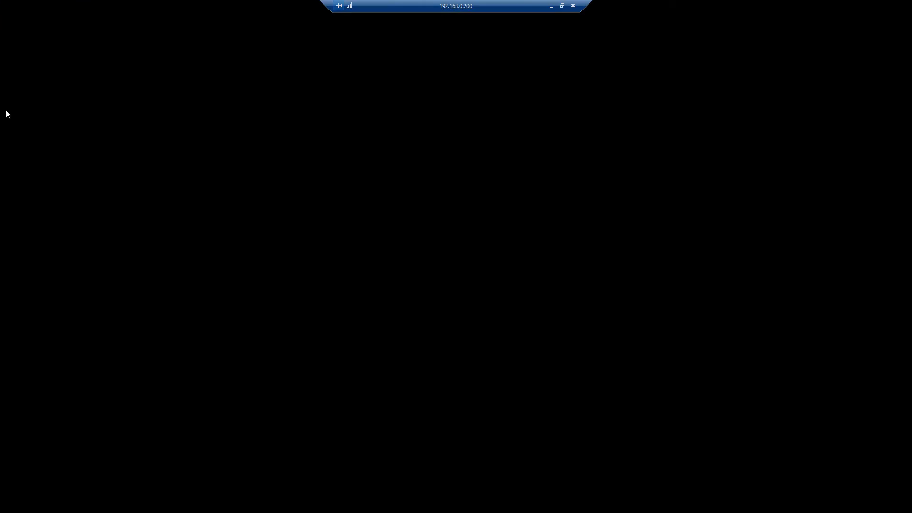
# Step: Allow Blue Iris to run and open Camera settings for the My Camera 1 tile
pyautogui.click(402, 312)
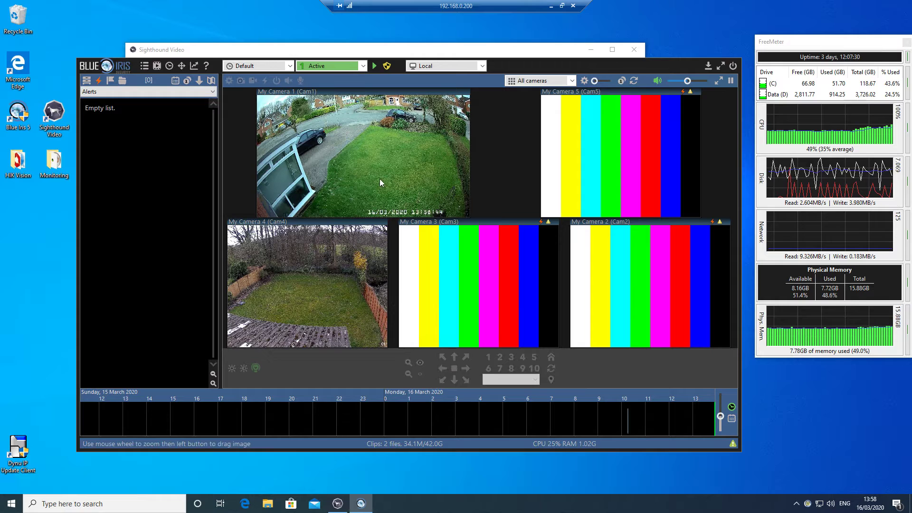
pyautogui.rightClick(365, 169)
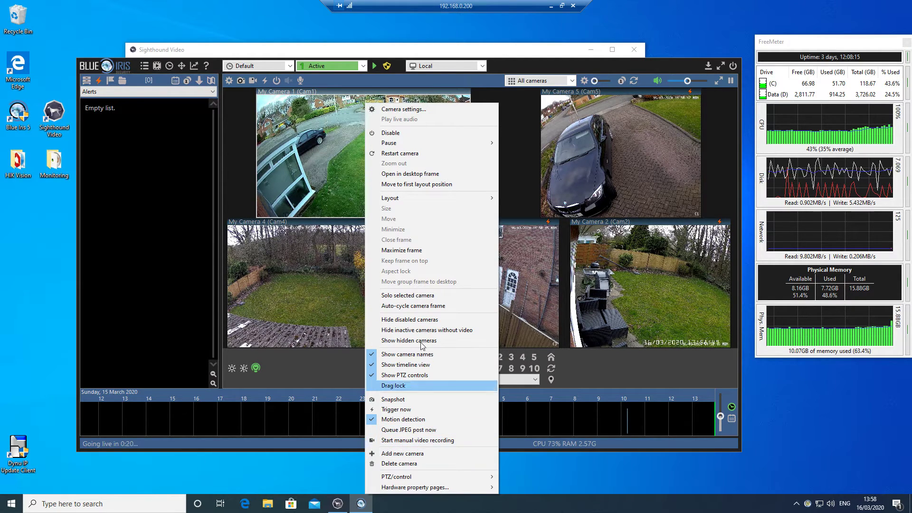
pyautogui.click(418, 111)
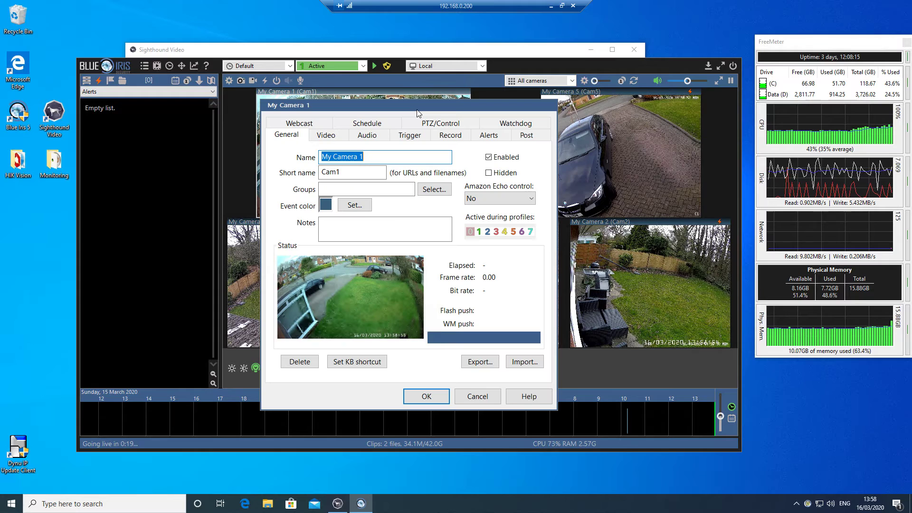
# Step: Inspect My Camera 1's Video tab IP camera configuration, then cancel both dialogs
pyautogui.click(321, 139)
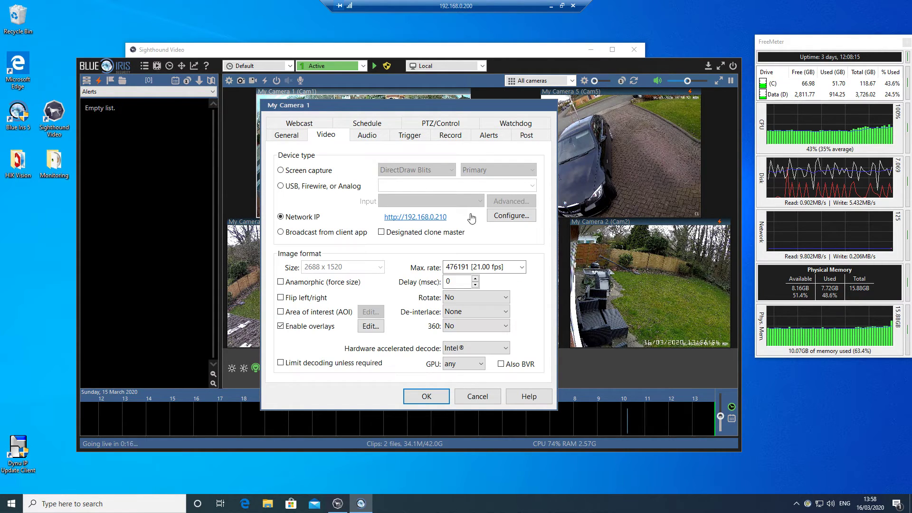
pyautogui.click(511, 216)
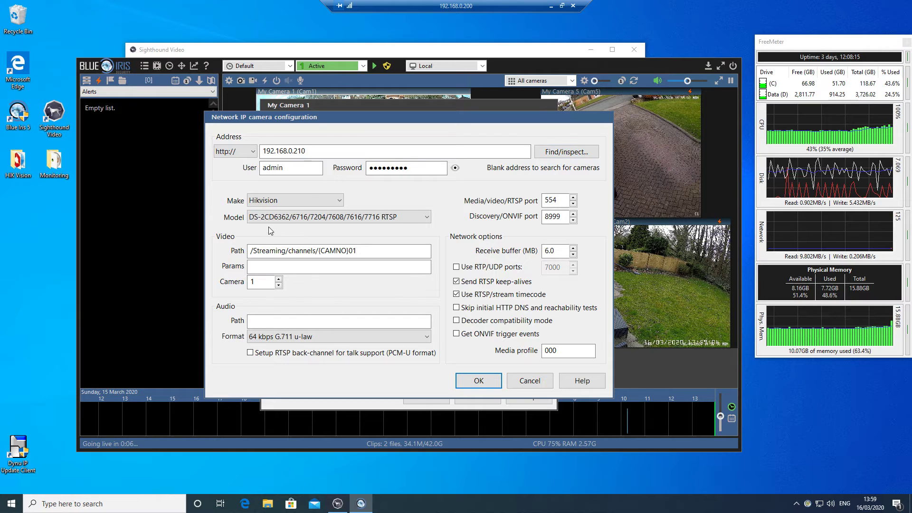
pyautogui.click(530, 382)
pyautogui.click(488, 397)
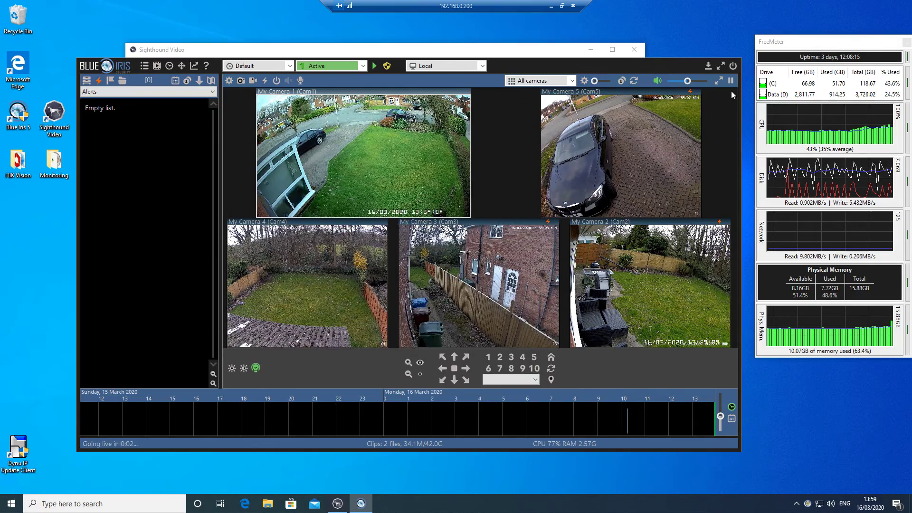
# Step: Maximise and restore Blue Iris, close it with confirmation, and minimise the remote desktop
pyautogui.click(721, 66)
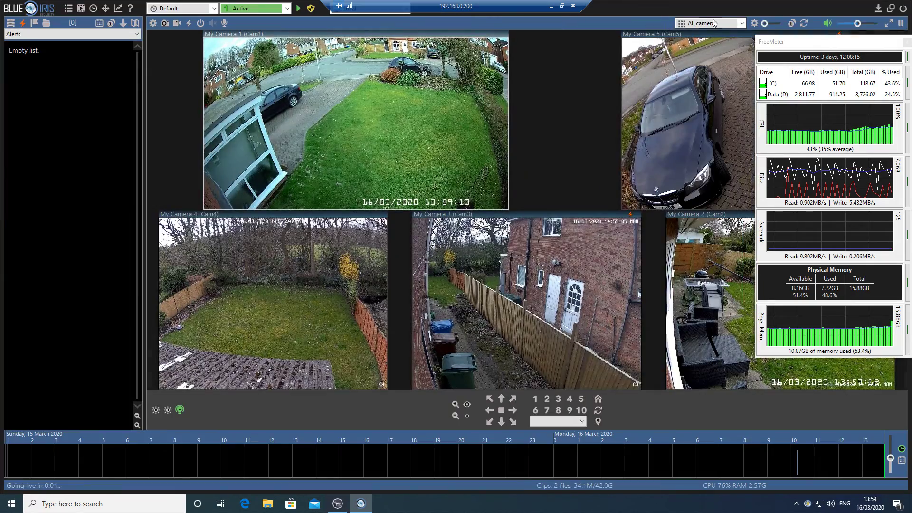
pyautogui.click(890, 8)
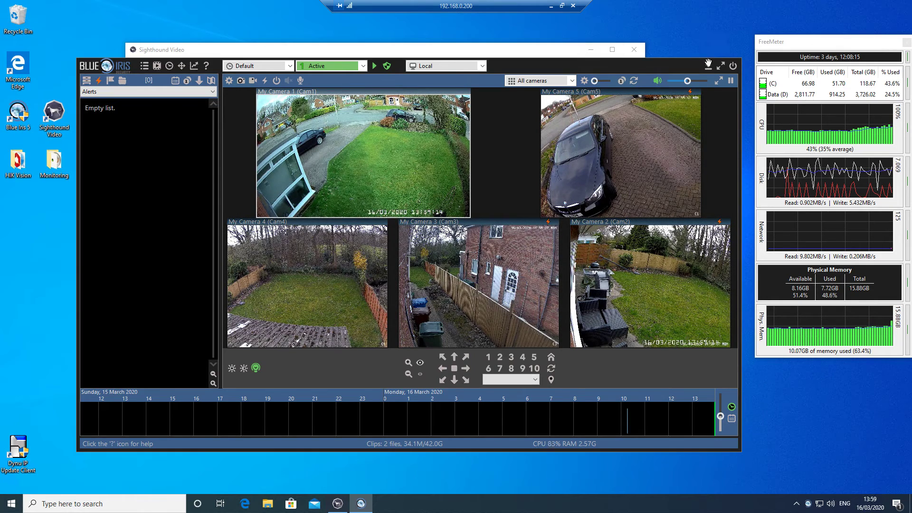
pyautogui.click(732, 67)
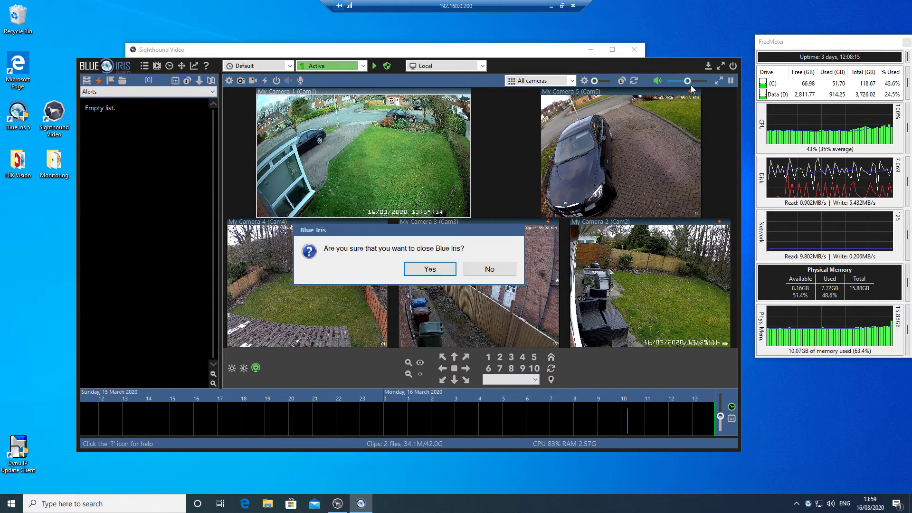
pyautogui.click(431, 269)
pyautogui.click(553, 7)
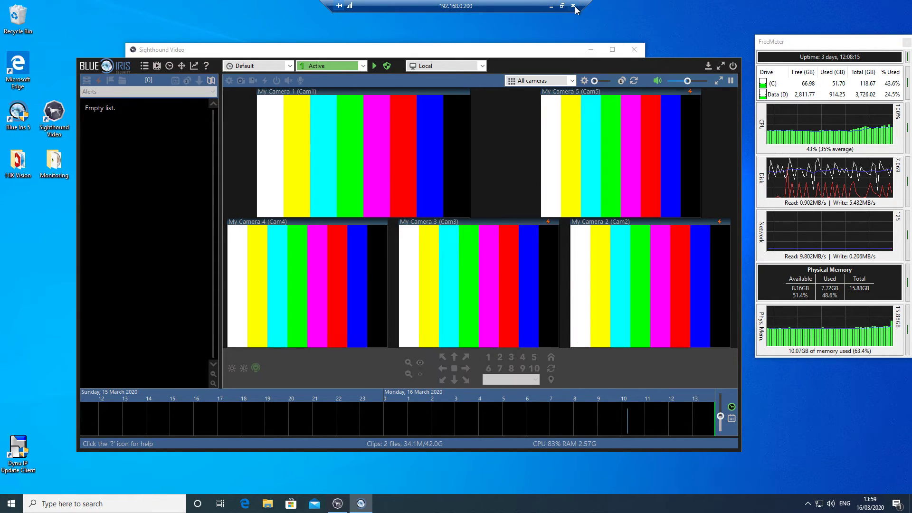